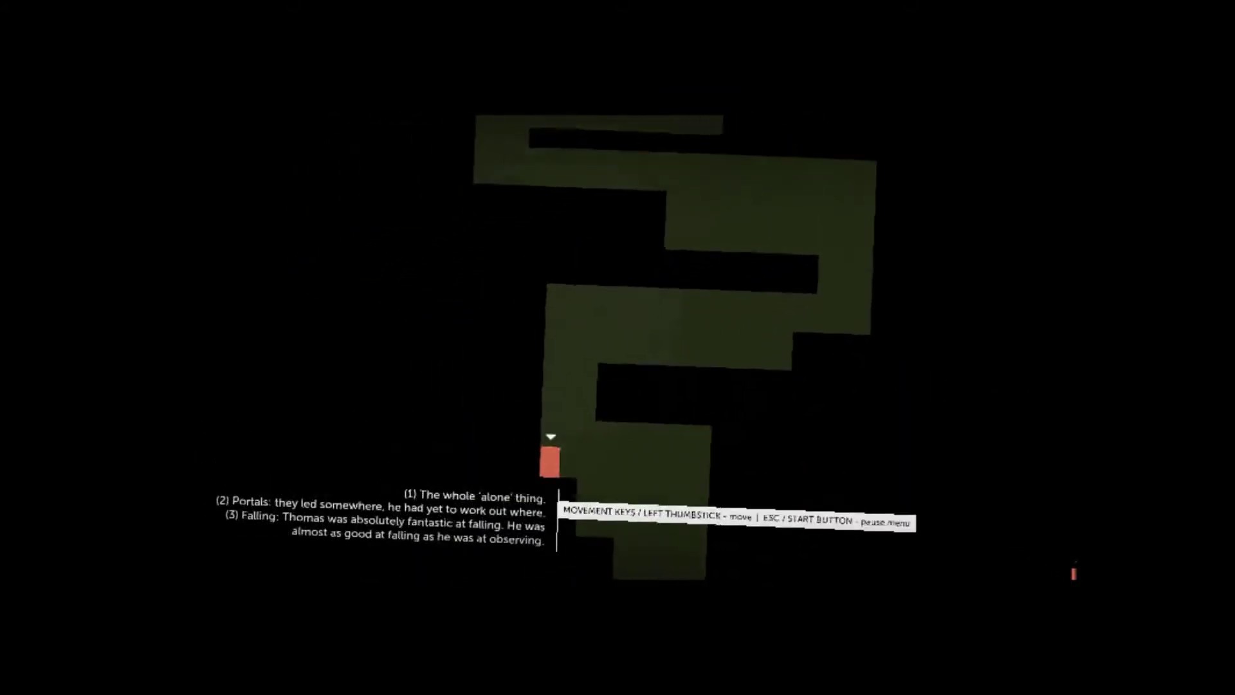
key("Right")
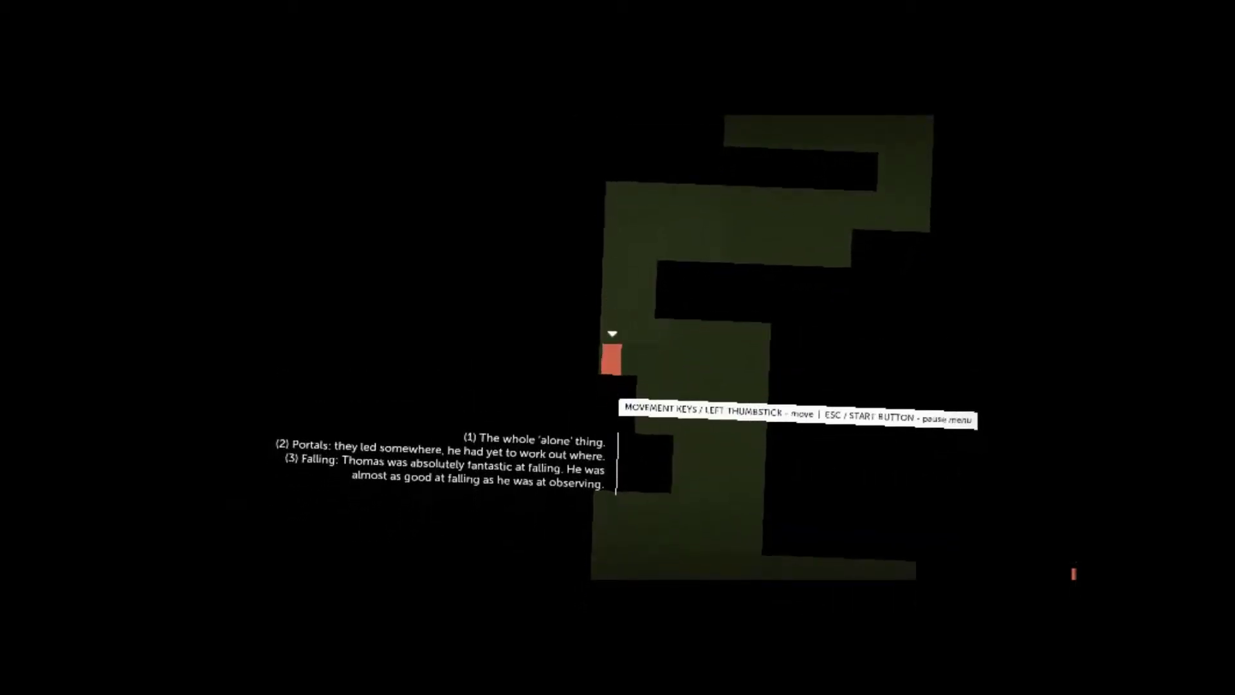
key("Right")
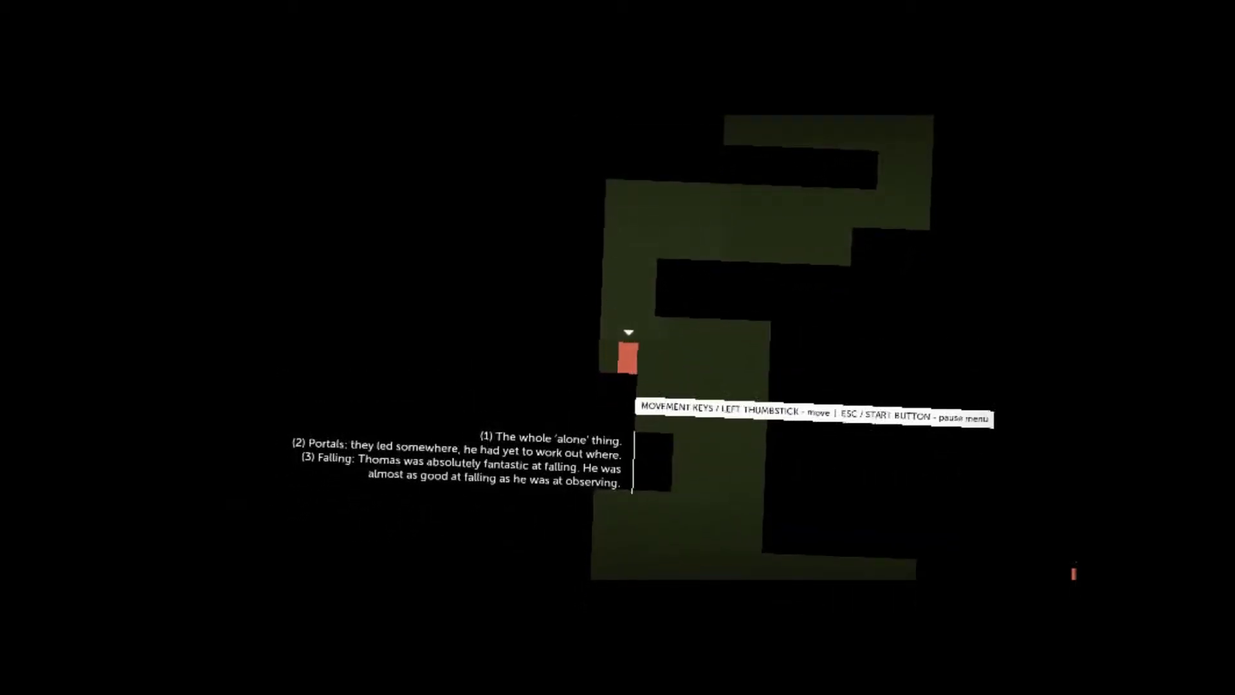
key("Up")
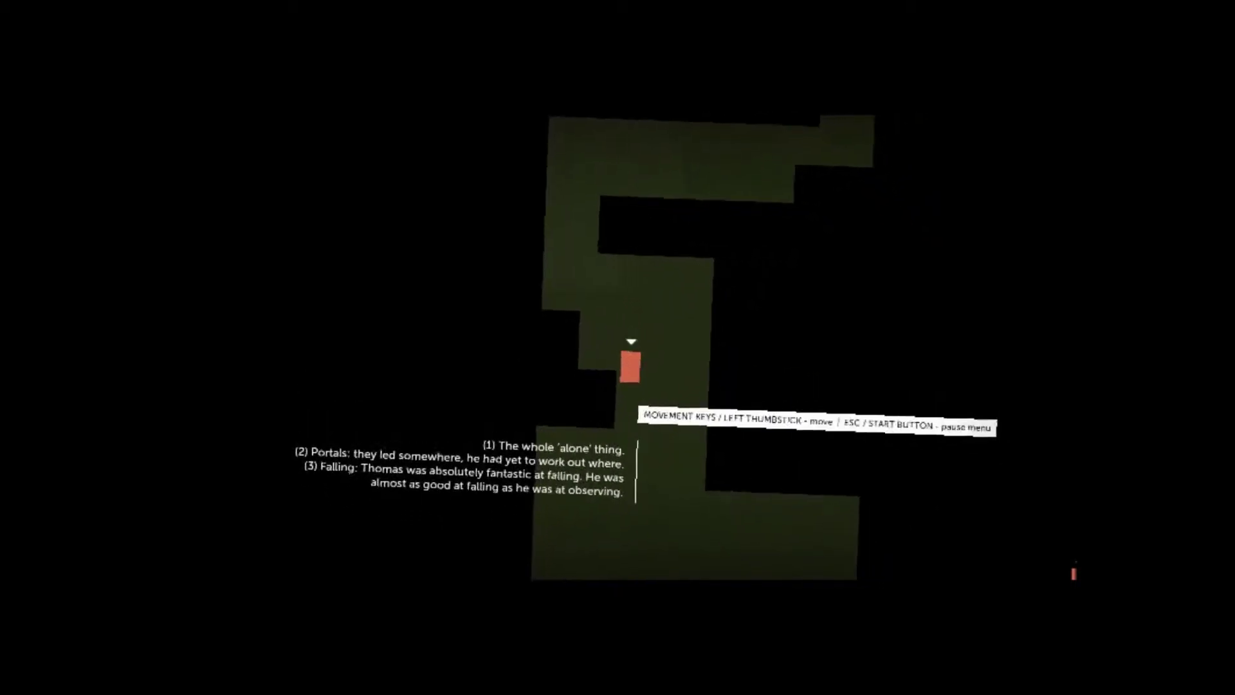
key("Right")
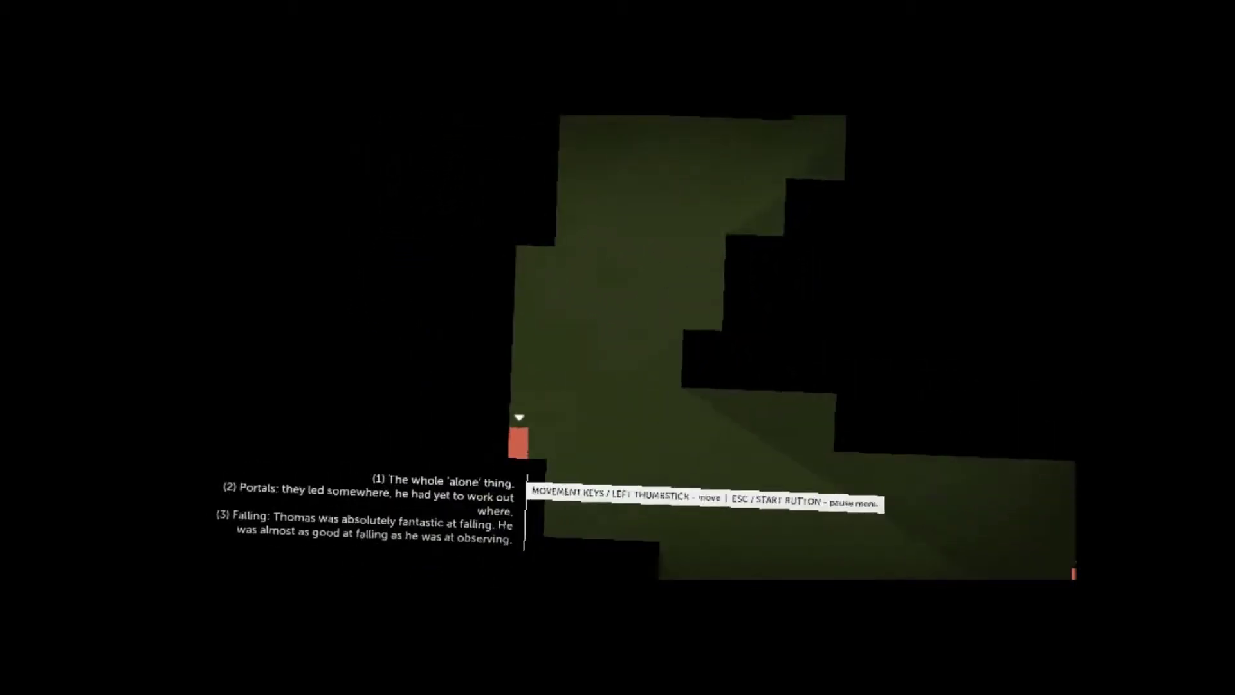
key("Right")
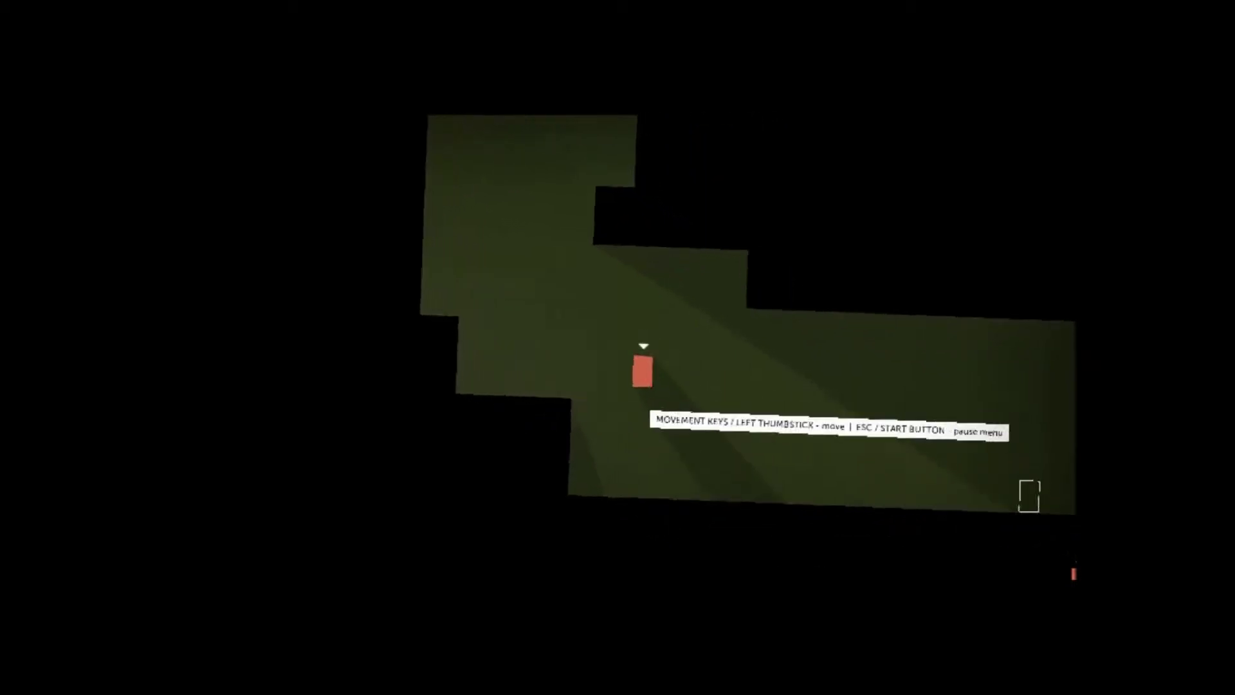
key("Right")
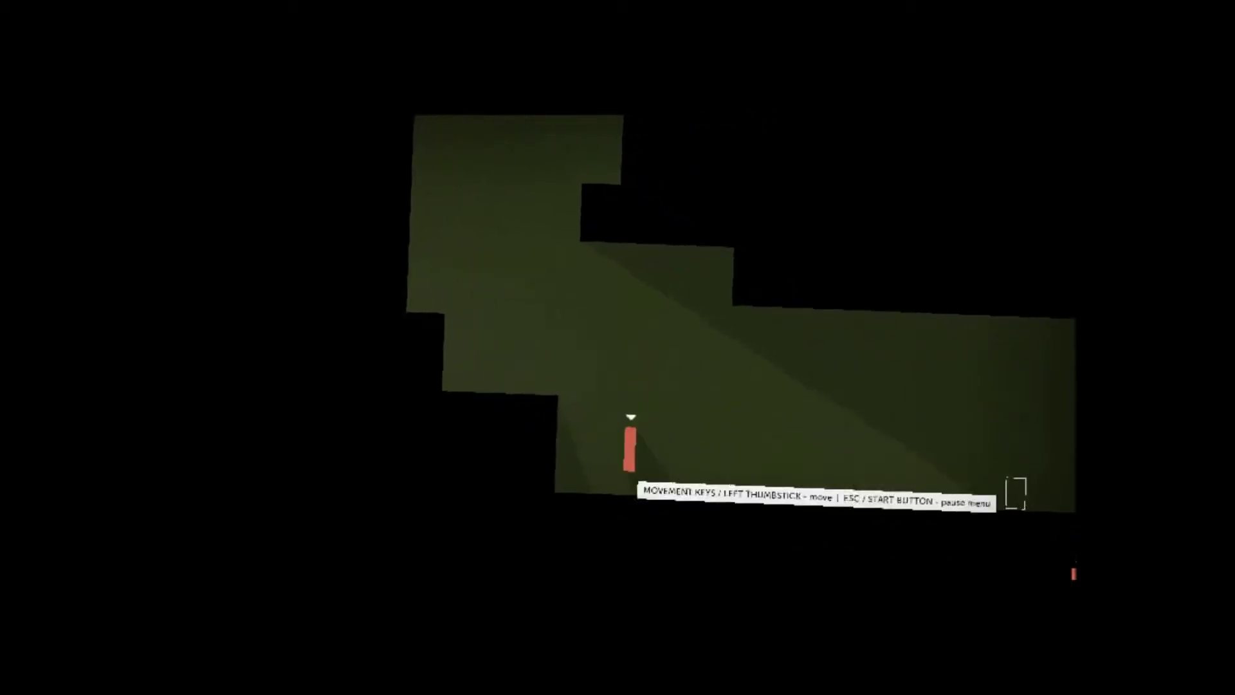